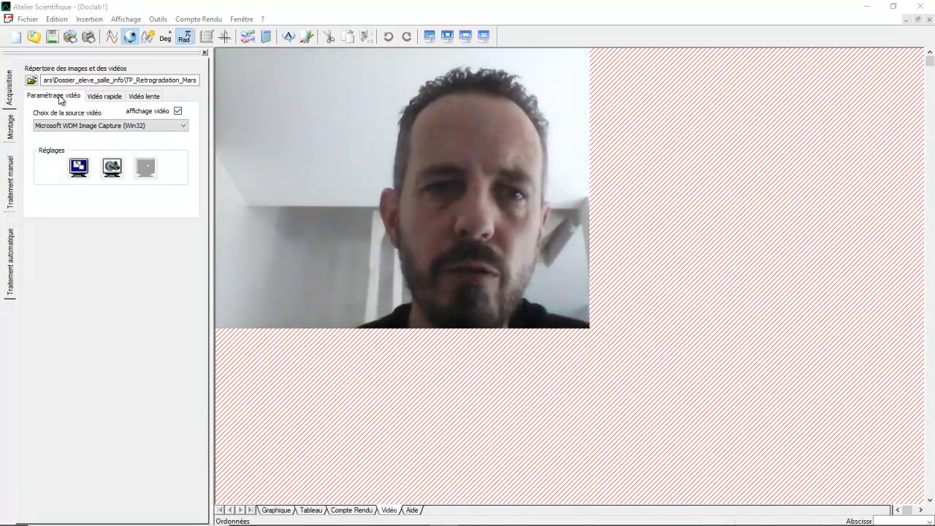
Step: Open the video mouvement_relatif_chute_bille_a_moto_NEW_NEW for manual processing
click(15, 191)
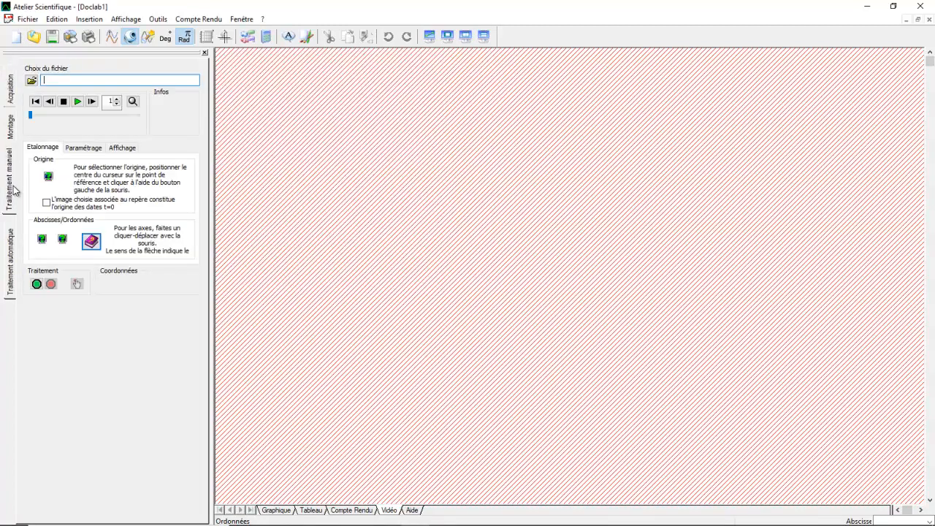
click(31, 81)
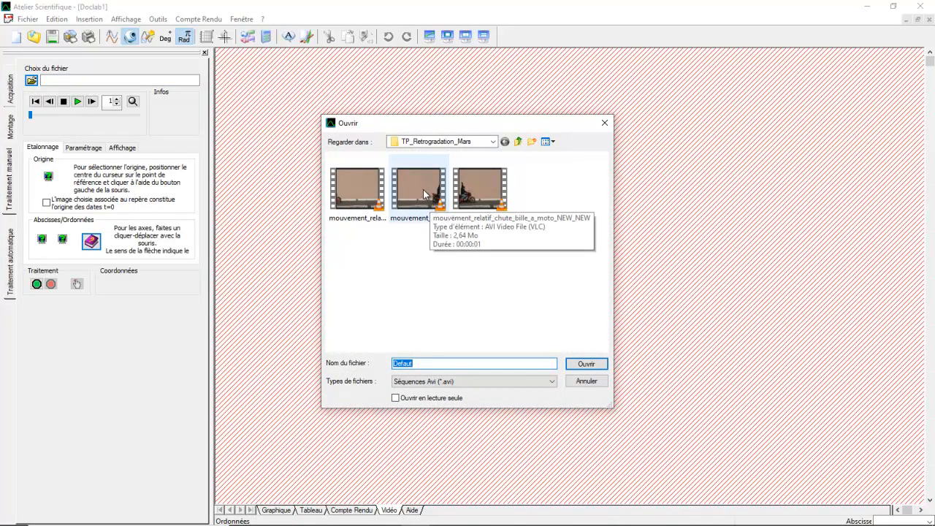
click(423, 189)
click(596, 367)
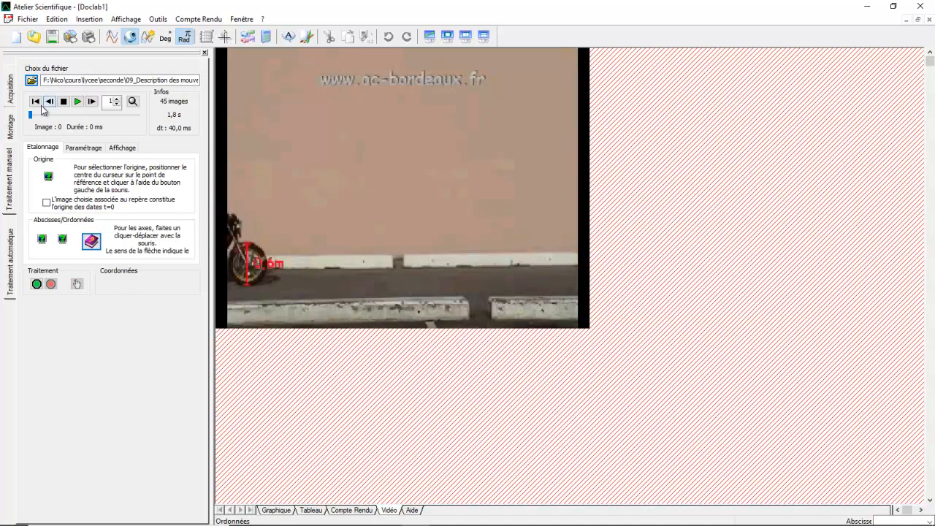
Step: Play the motorcycle video, review its last frames backward one by one, and return to the first image
click(77, 102)
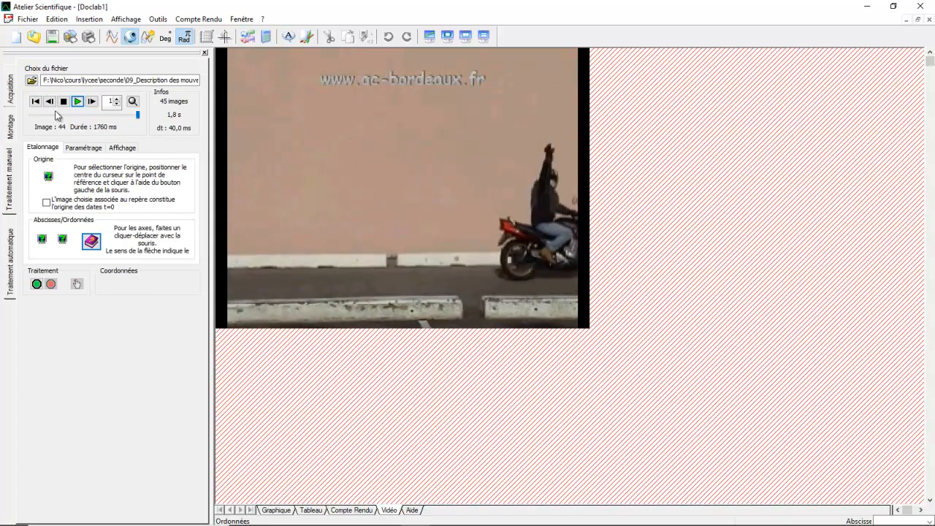
click(52, 107)
click(52, 107)
click(52, 107)
click(52, 106)
click(52, 106)
click(52, 107)
click(51, 107)
click(52, 106)
click(52, 107)
click(52, 106)
click(51, 107)
click(52, 107)
click(52, 106)
click(52, 107)
click(52, 106)
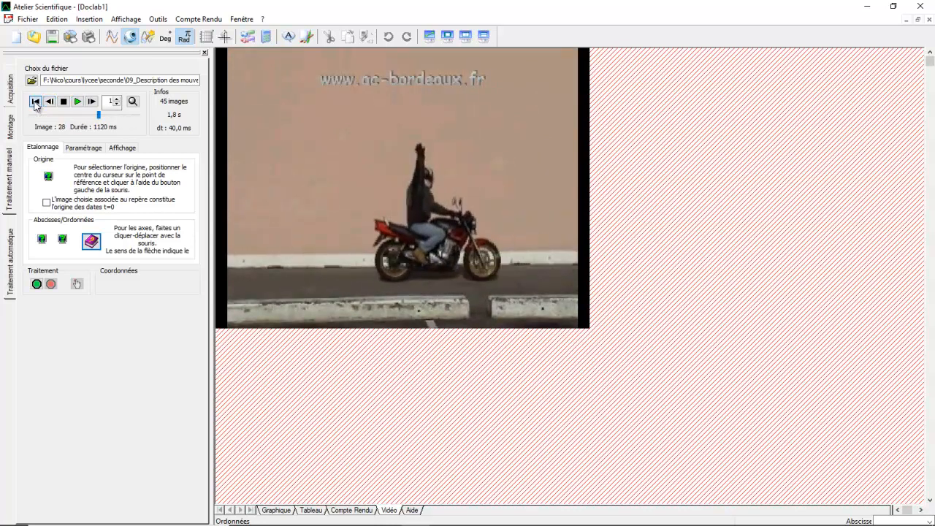
click(35, 101)
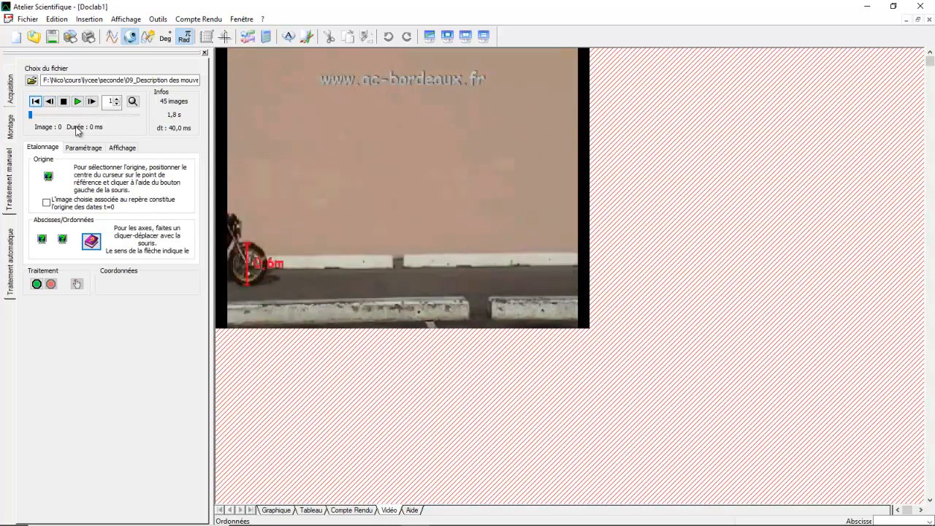
Step: Advance through the video's first five frames one at a time, and return to the first image
click(92, 104)
click(92, 104)
click(92, 104)
click(92, 103)
click(92, 104)
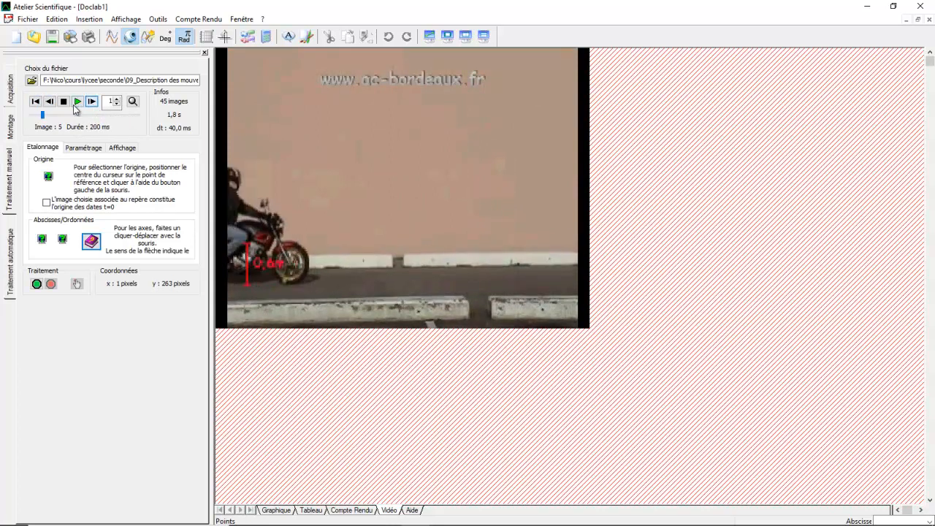
click(34, 106)
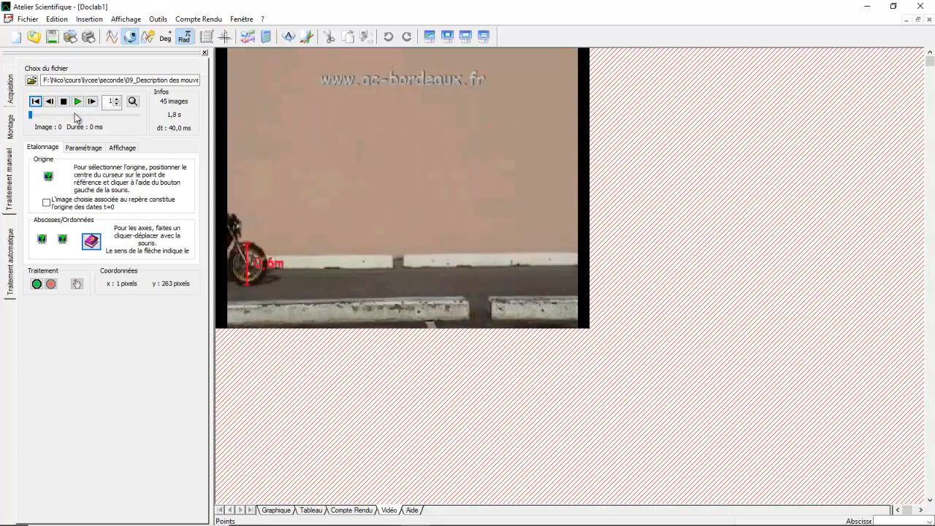
Step: Examine the enlarged front wheel and red 0,6 m scale frame by frame up to image 8, and return to the first image
click(132, 103)
click(130, 154)
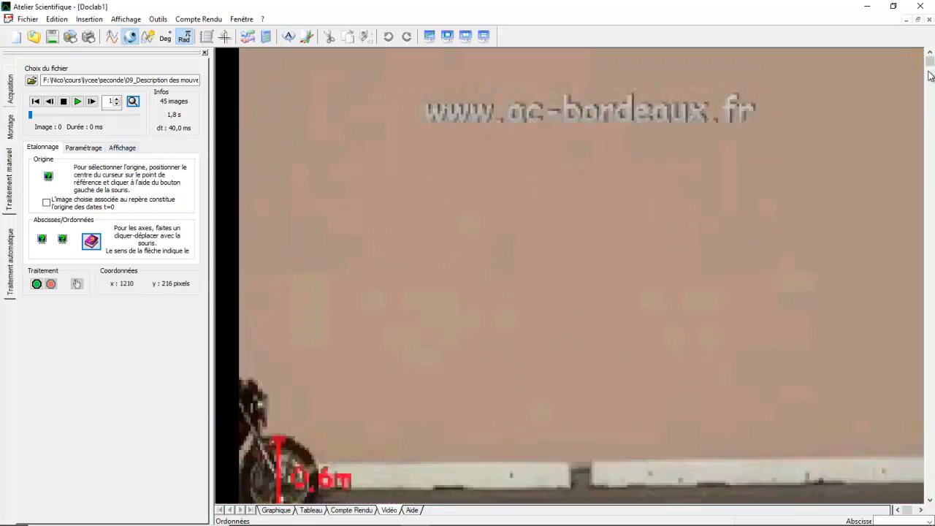
drag(931, 59, 913, 374)
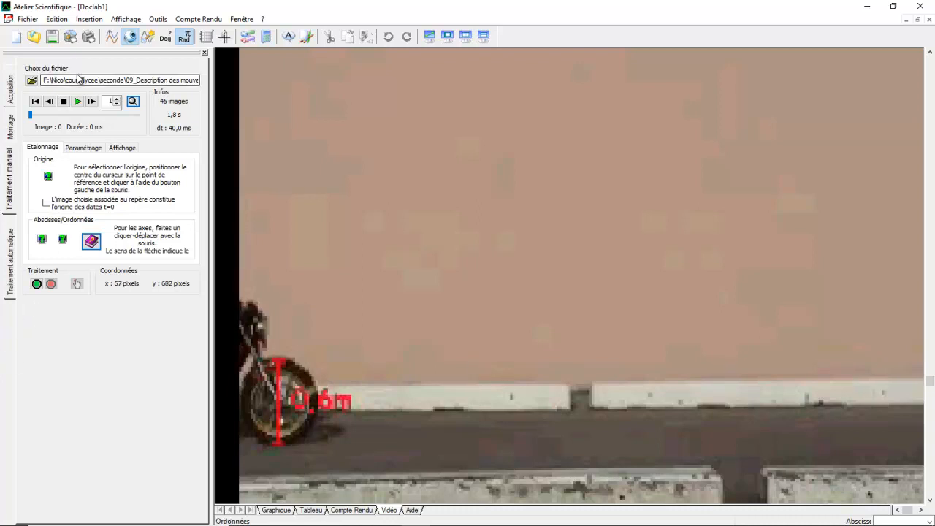
click(91, 102)
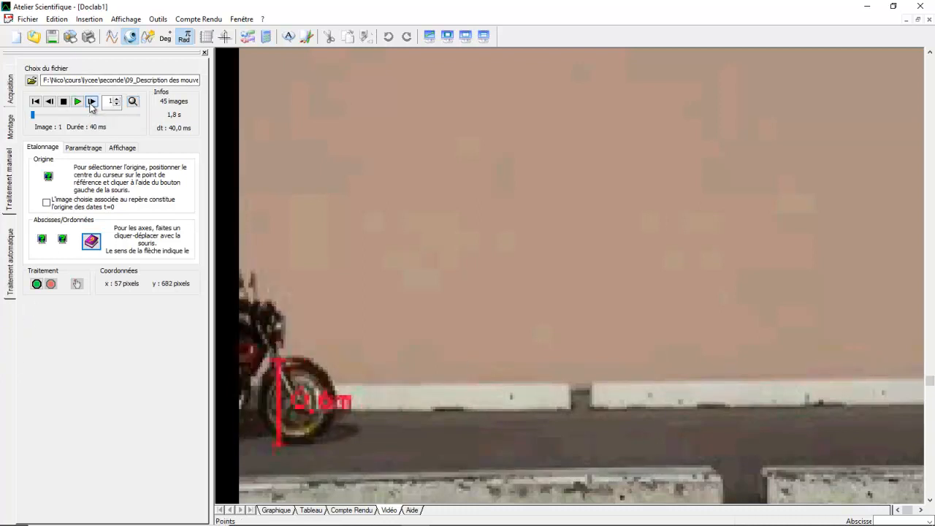
click(91, 102)
click(91, 102)
click(91, 102)
click(91, 102)
click(92, 103)
click(92, 103)
click(91, 103)
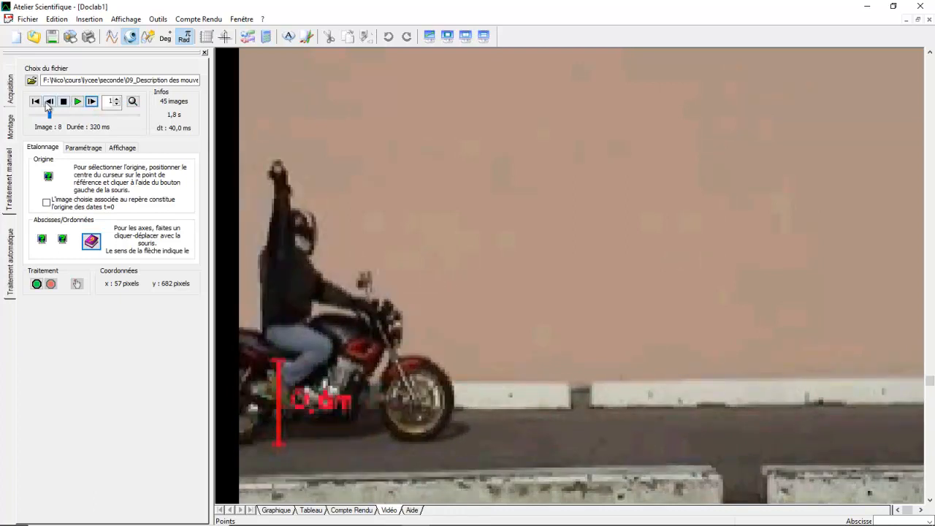
click(36, 103)
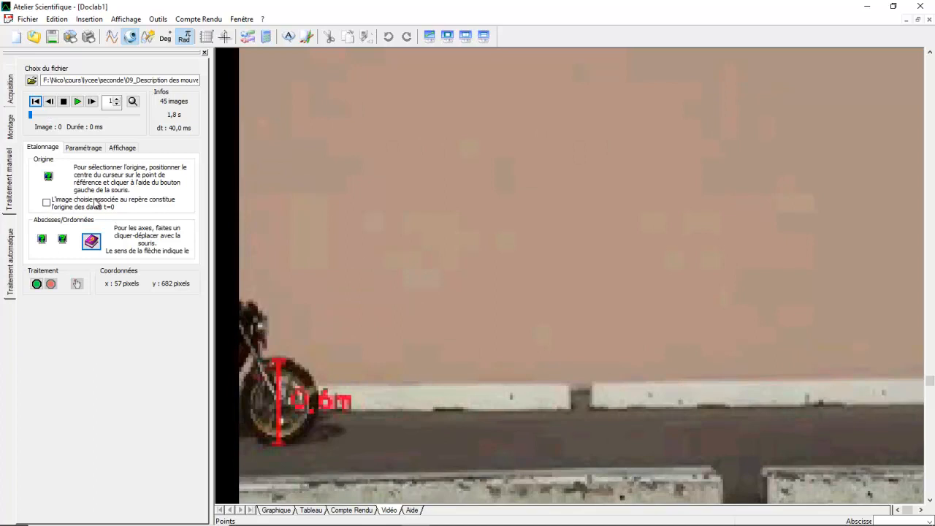
Step: Advance the video frame by frame to image 3
click(91, 103)
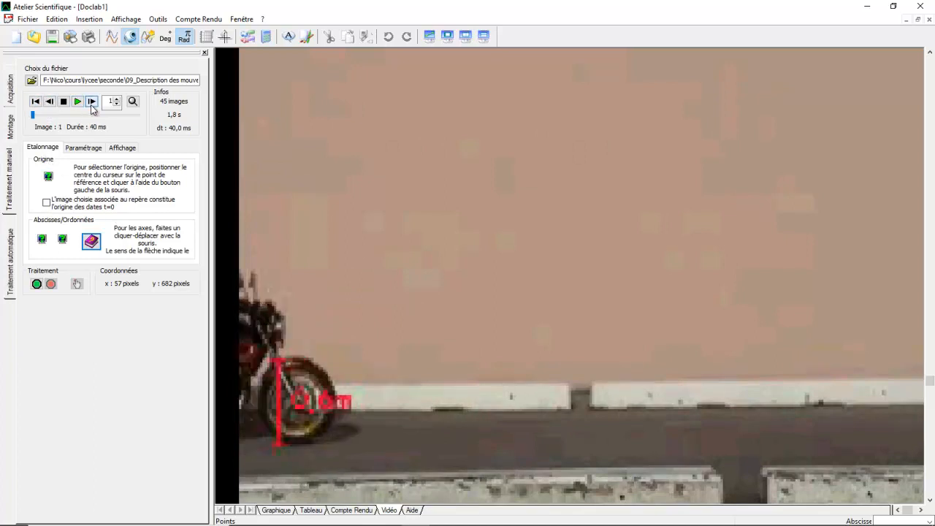
click(92, 103)
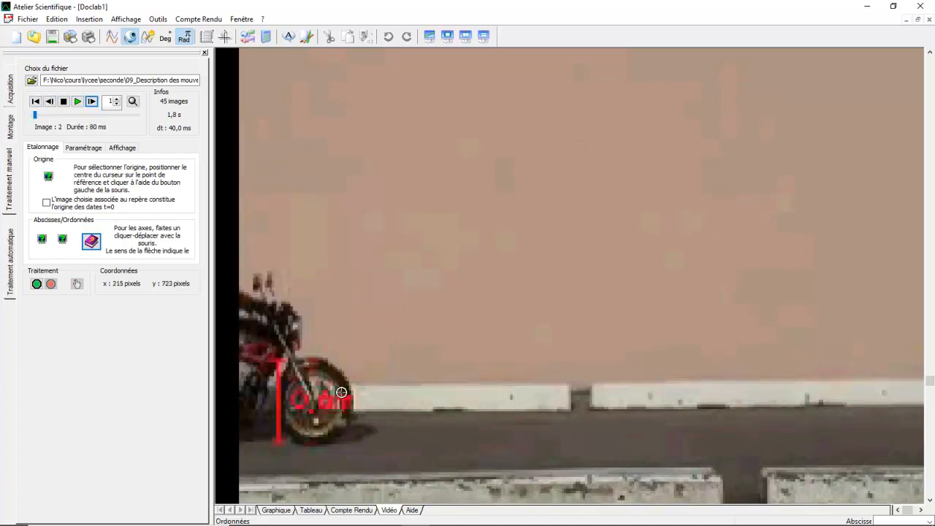
click(91, 102)
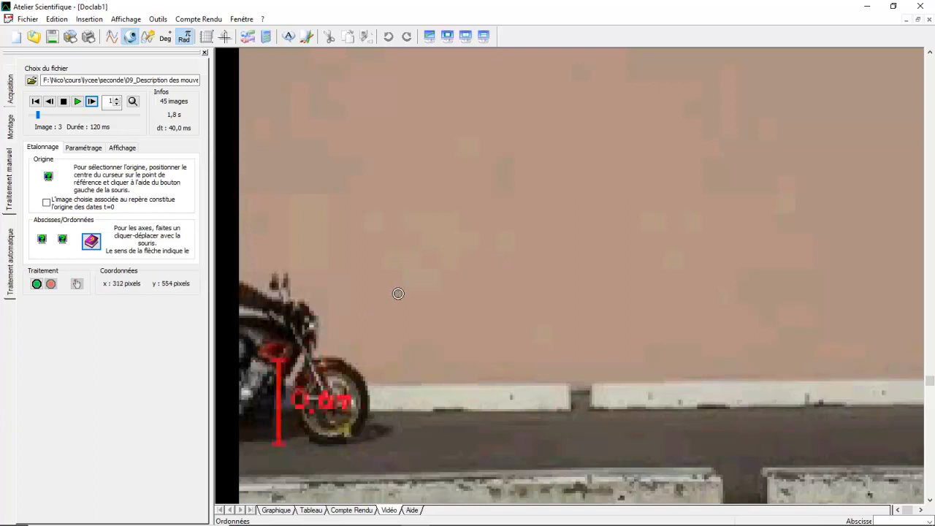
click(502, 200)
click(501, 291)
click(583, 282)
click(502, 247)
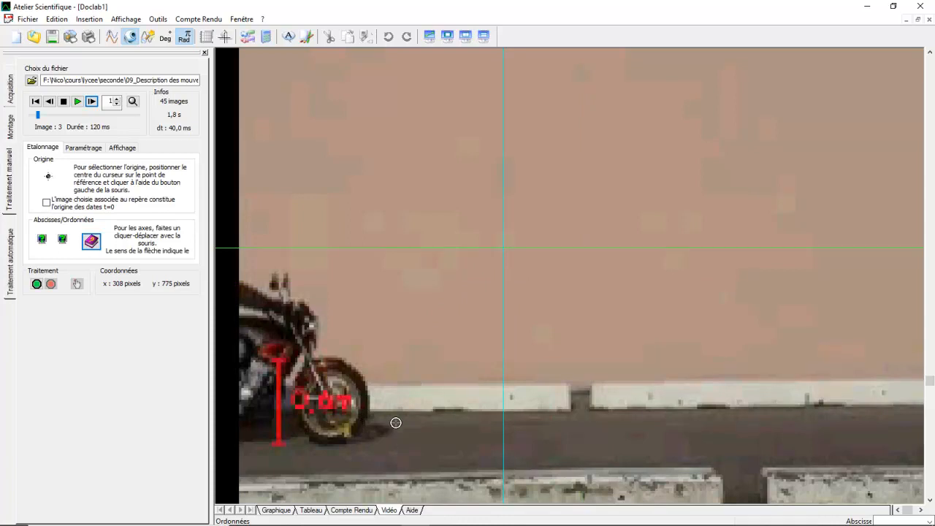
Step: Place the origin at the foot of the red scale marker and calibrate its height vertically as 0,6 m
click(279, 444)
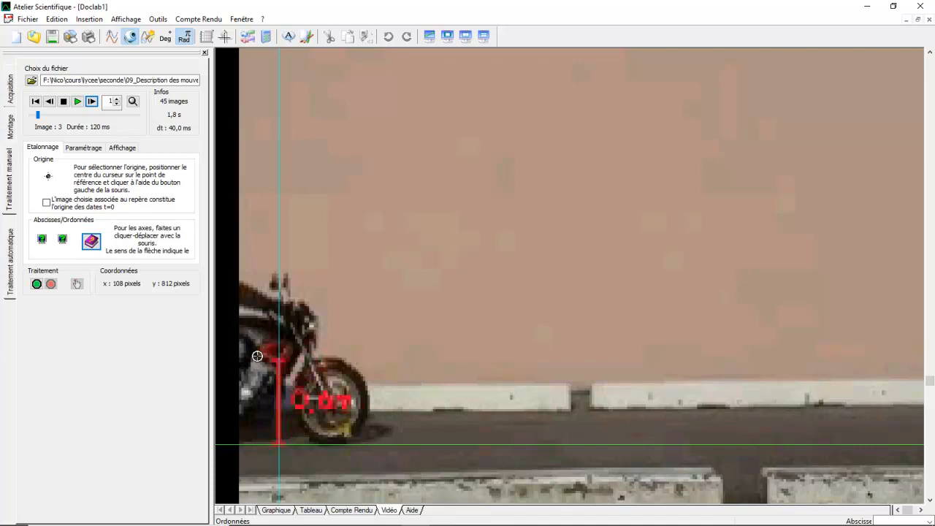
drag(257, 355, 256, 355)
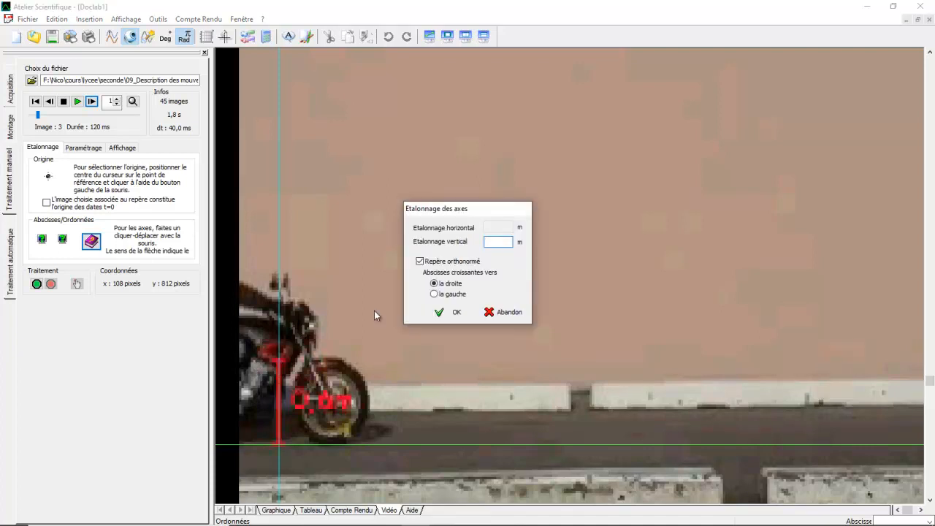
text(0,6)
click(443, 312)
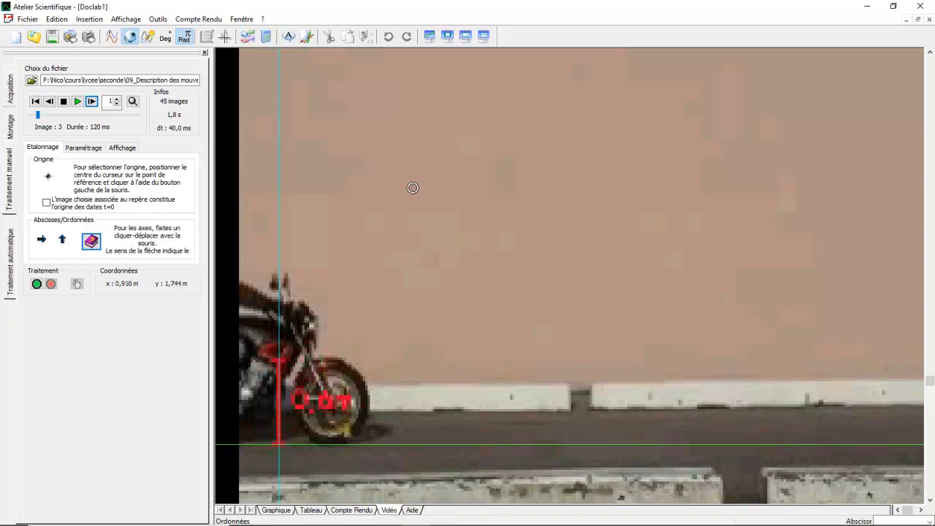
Step: Record the yellow mark on the front wheel by manual tracking in every frame from image 3 to image 23, and stop the tracking
click(36, 284)
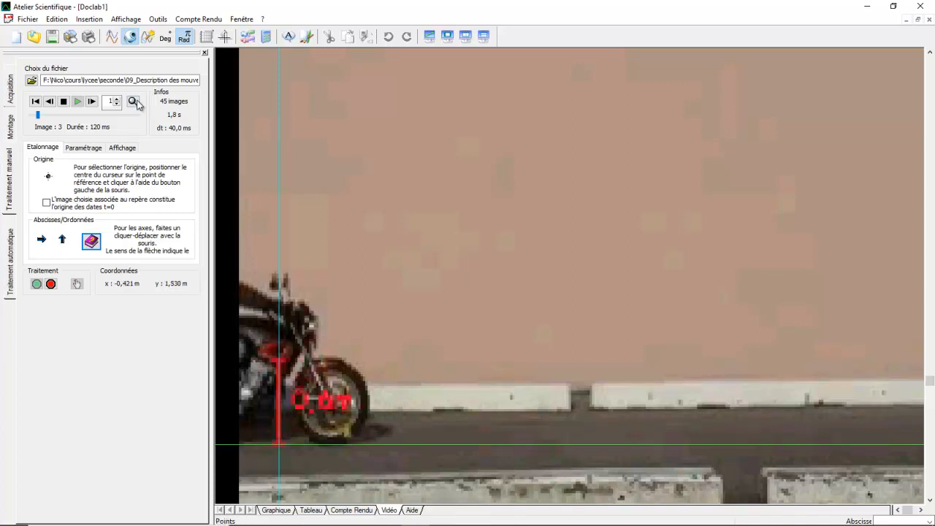
click(132, 102)
click(128, 141)
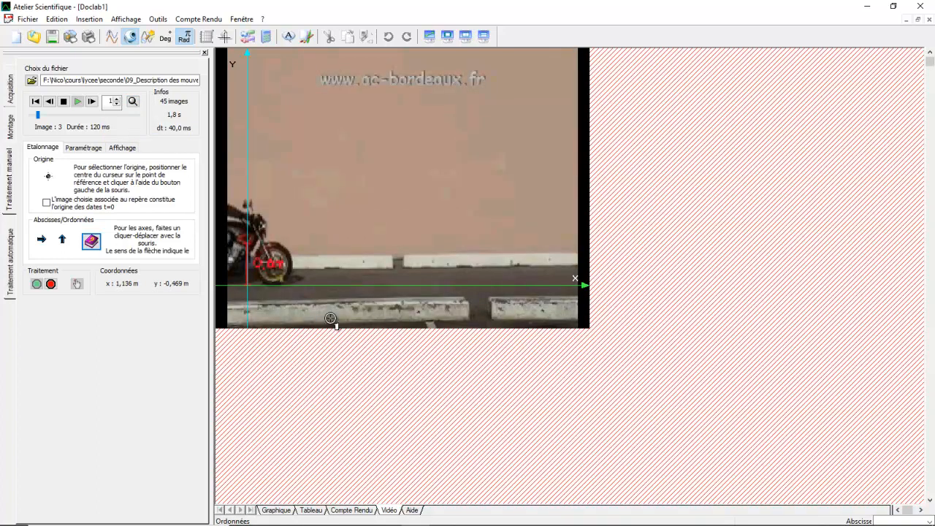
click(281, 280)
click(284, 281)
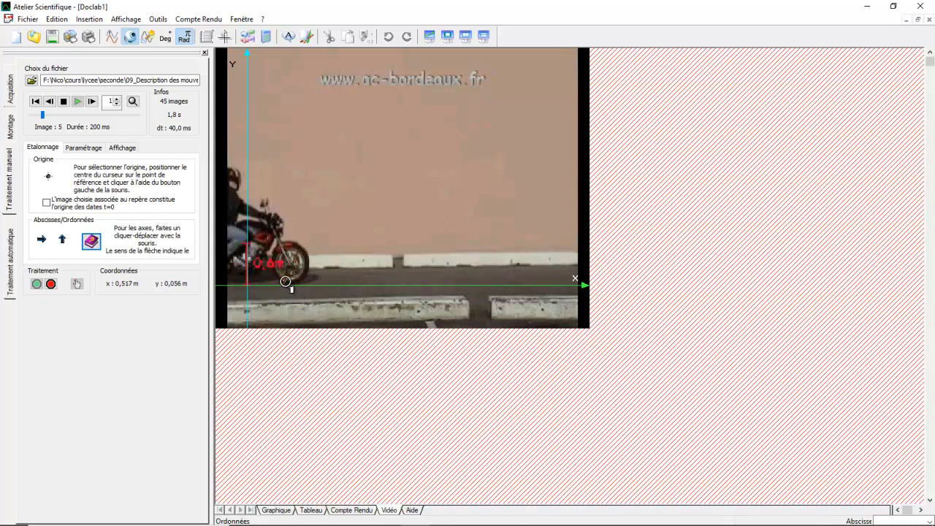
click(286, 281)
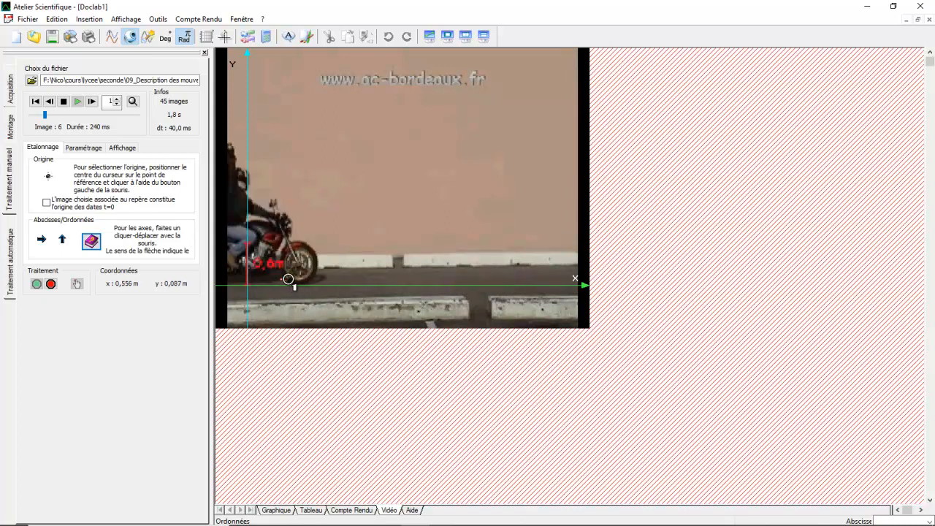
click(291, 274)
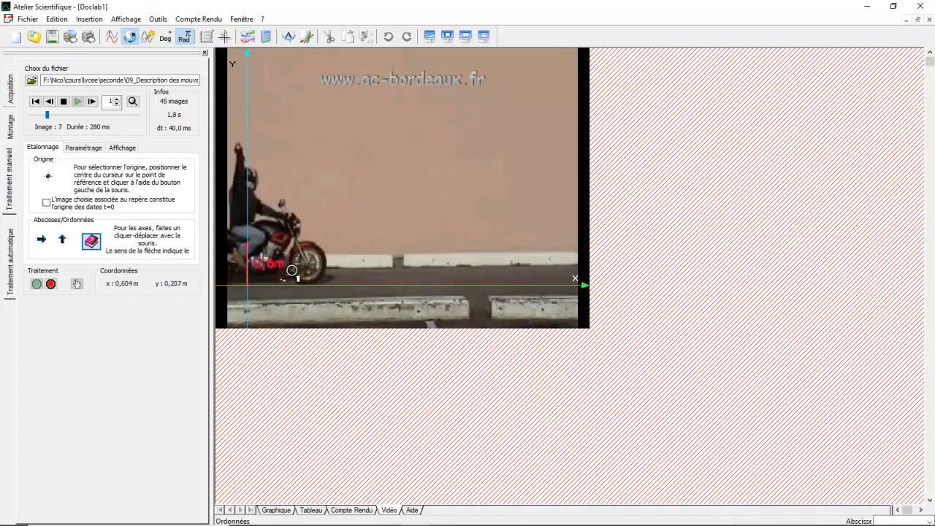
click(293, 272)
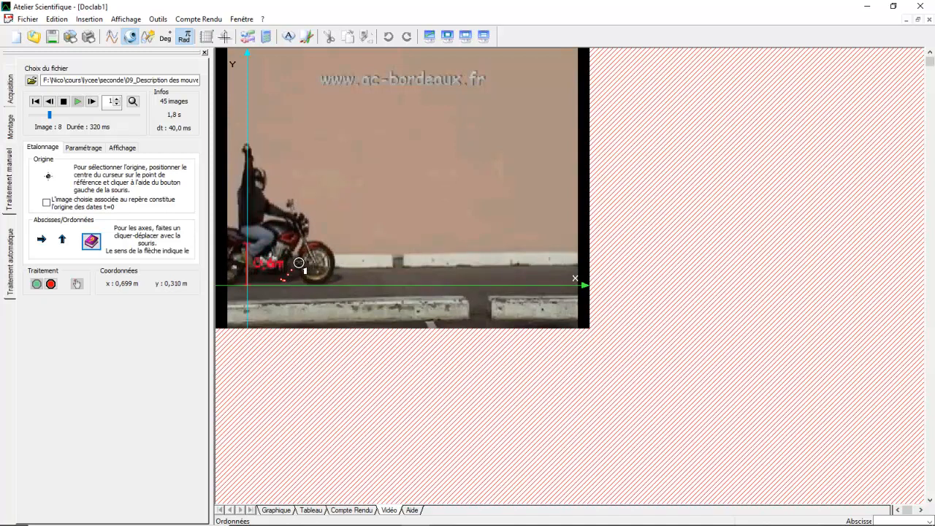
click(298, 263)
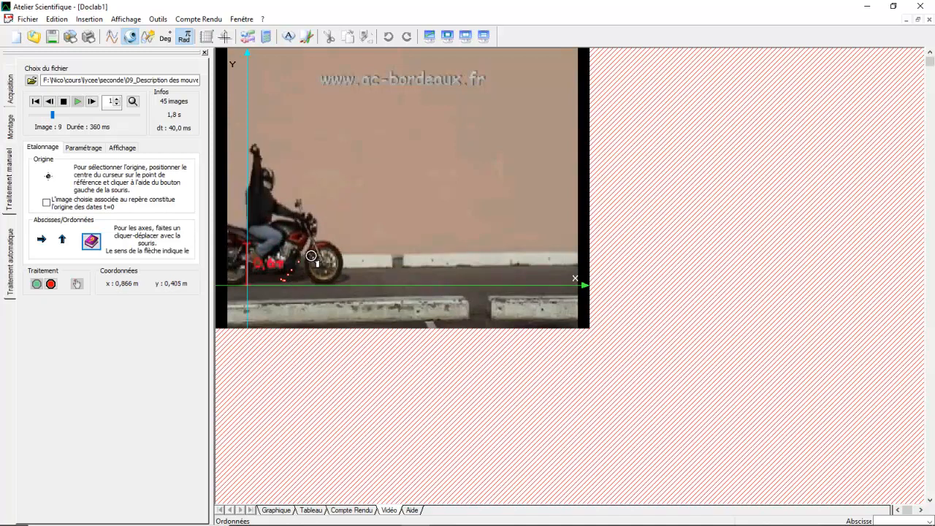
click(311, 256)
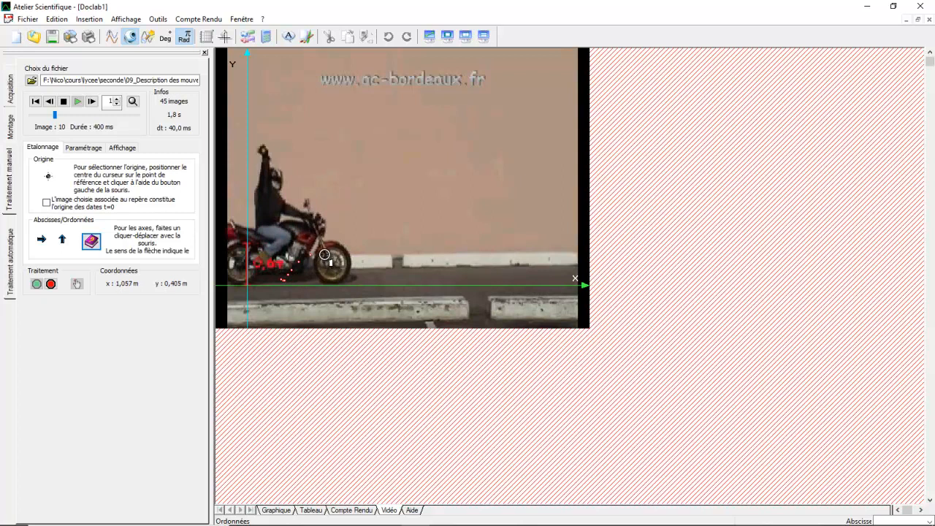
click(323, 252)
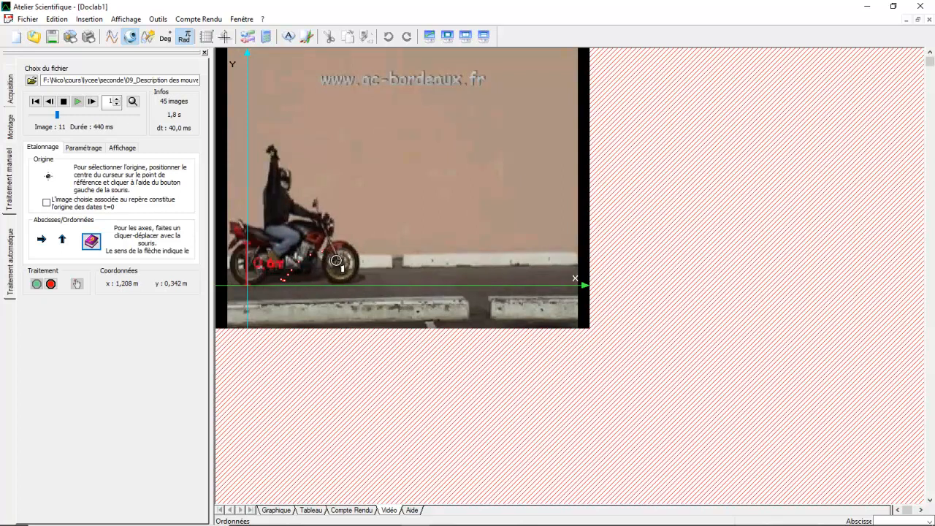
click(339, 248)
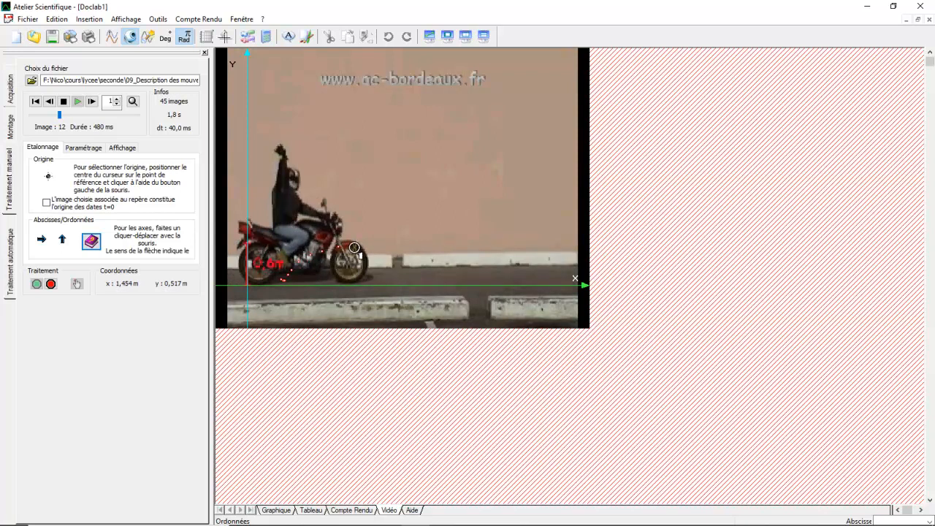
click(355, 249)
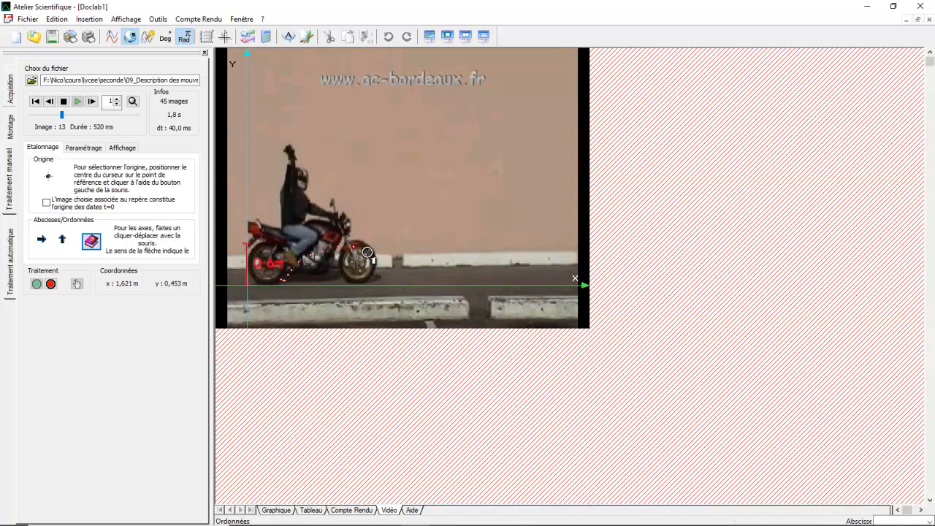
click(369, 252)
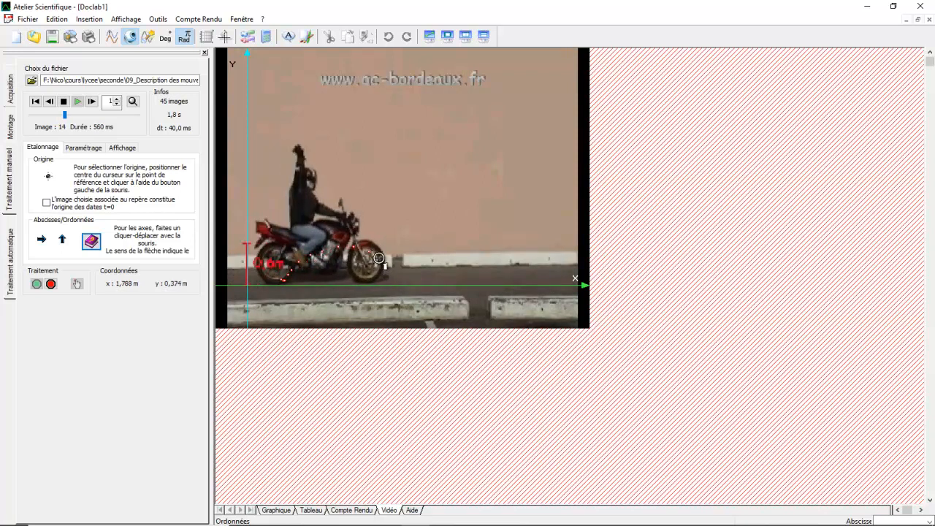
click(379, 258)
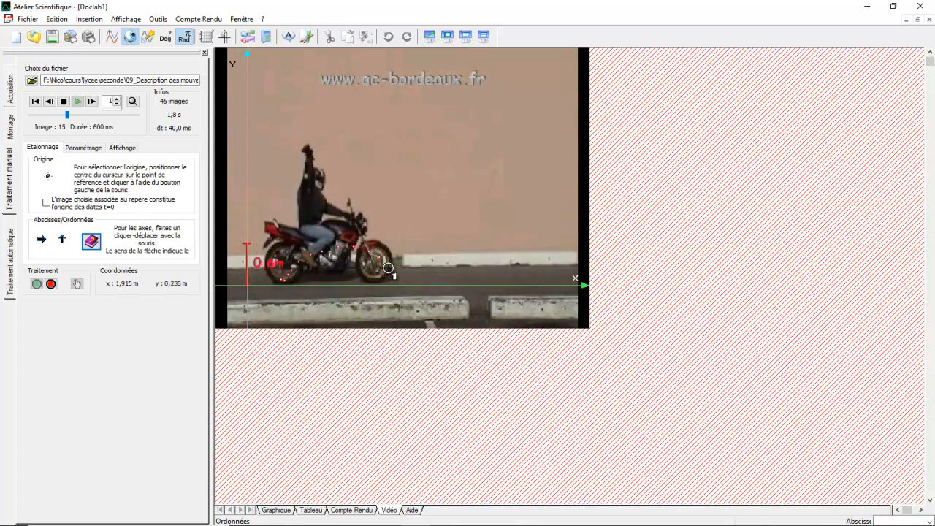
click(388, 266)
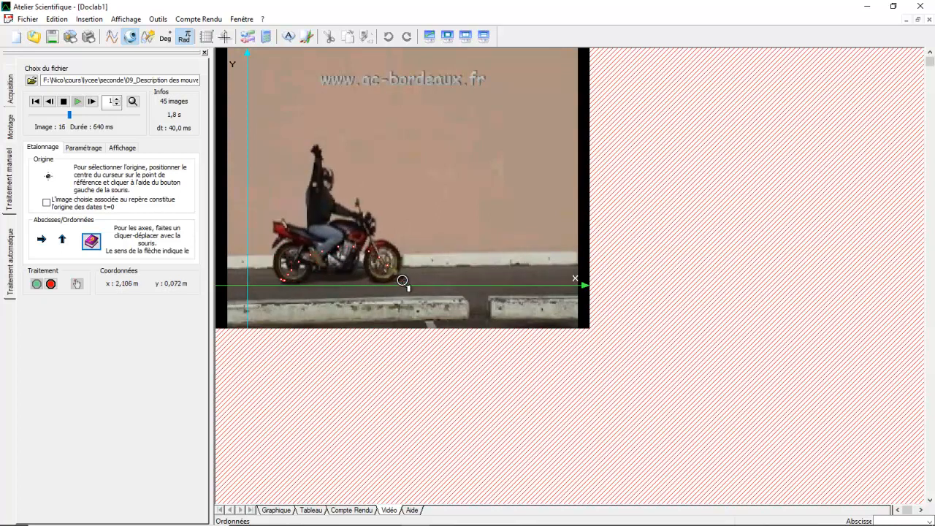
click(395, 269)
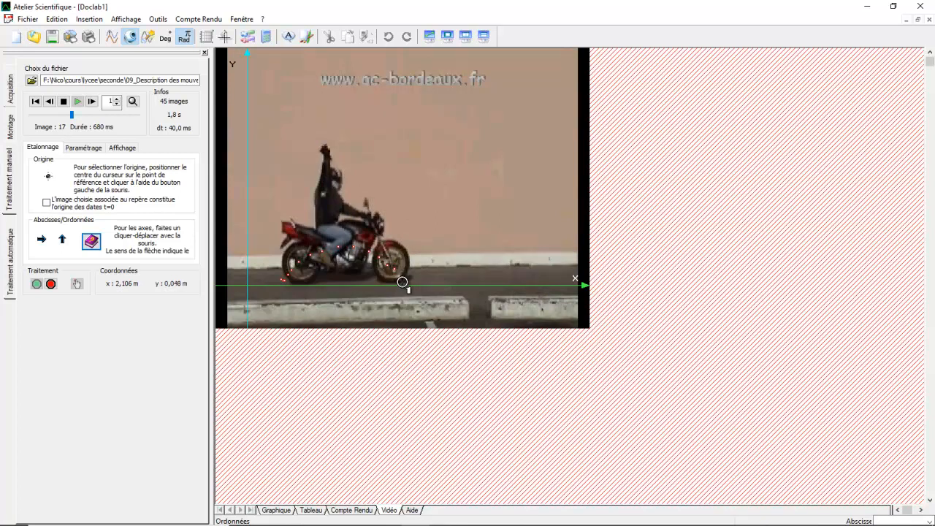
click(399, 277)
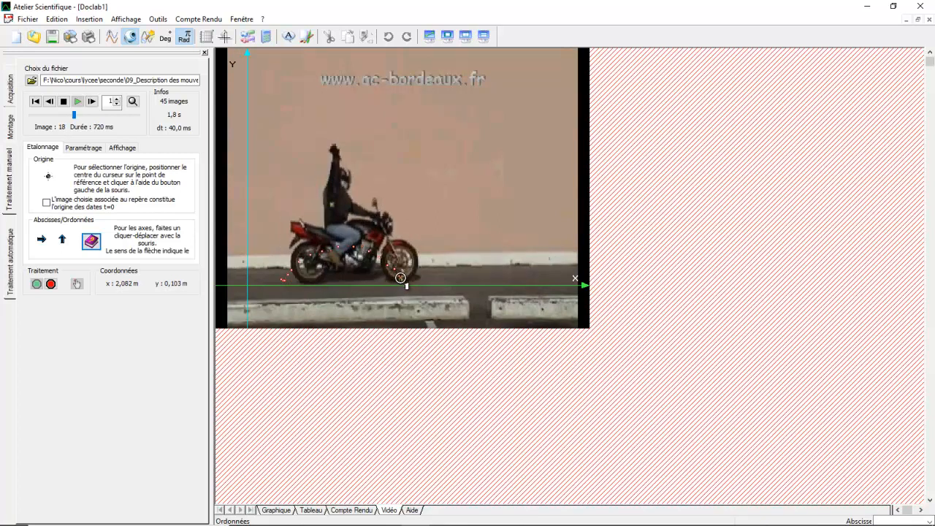
click(400, 278)
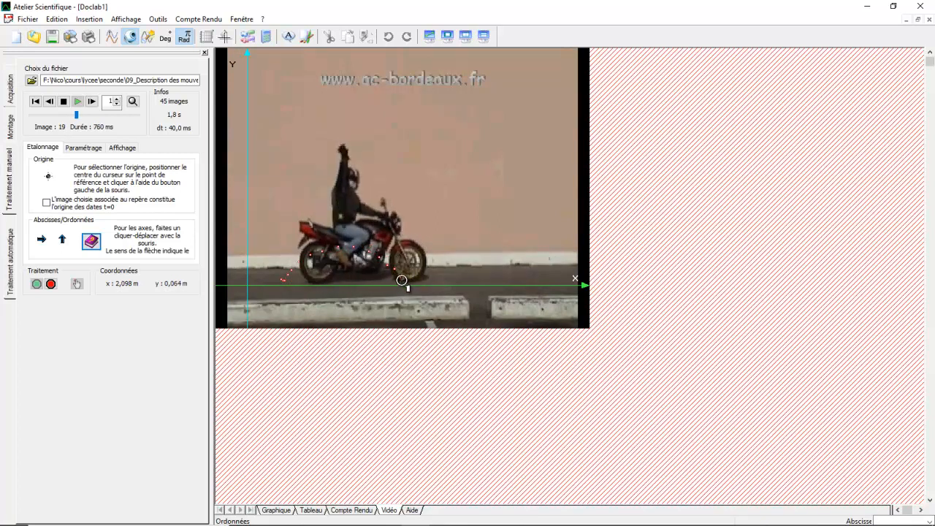
click(404, 275)
click(405, 276)
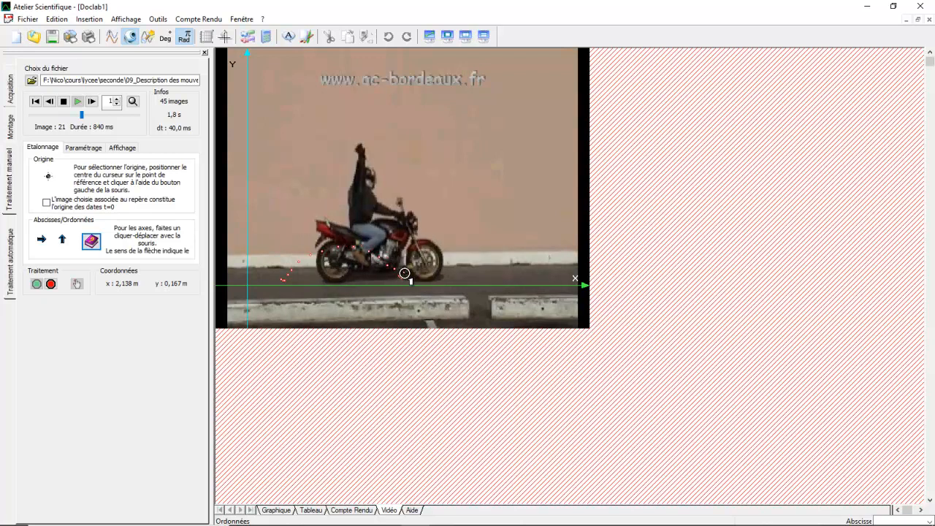
click(410, 266)
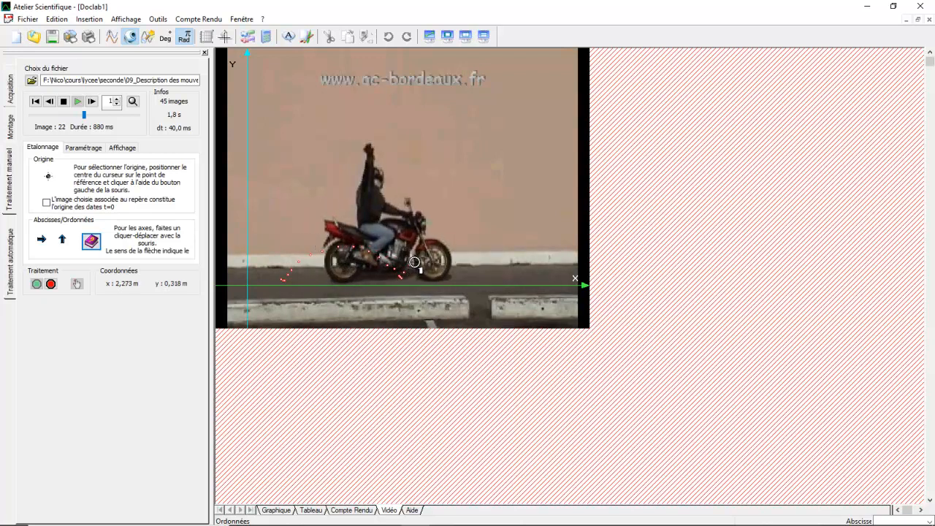
click(417, 259)
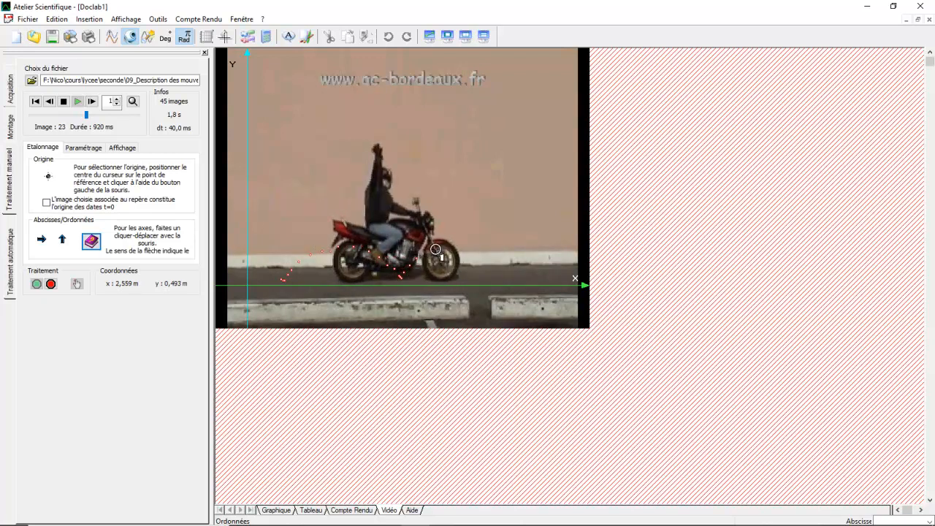
click(430, 253)
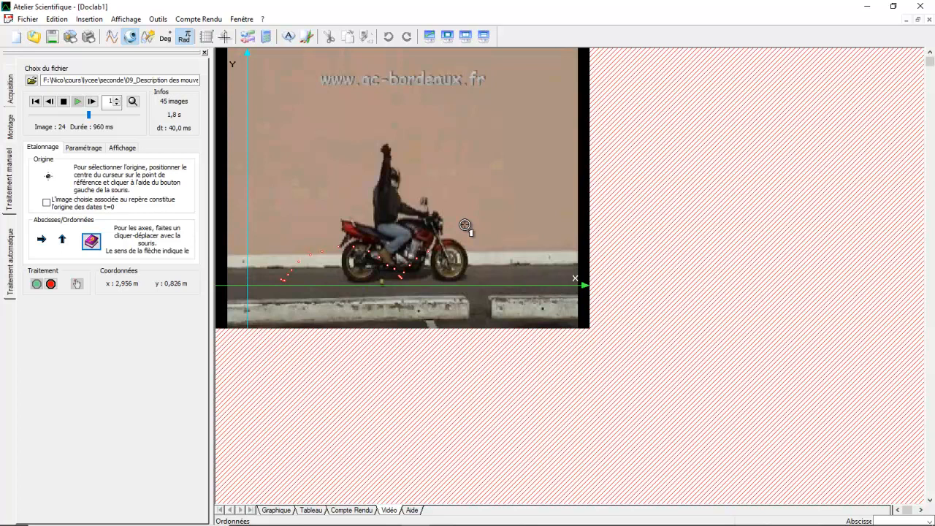
click(50, 284)
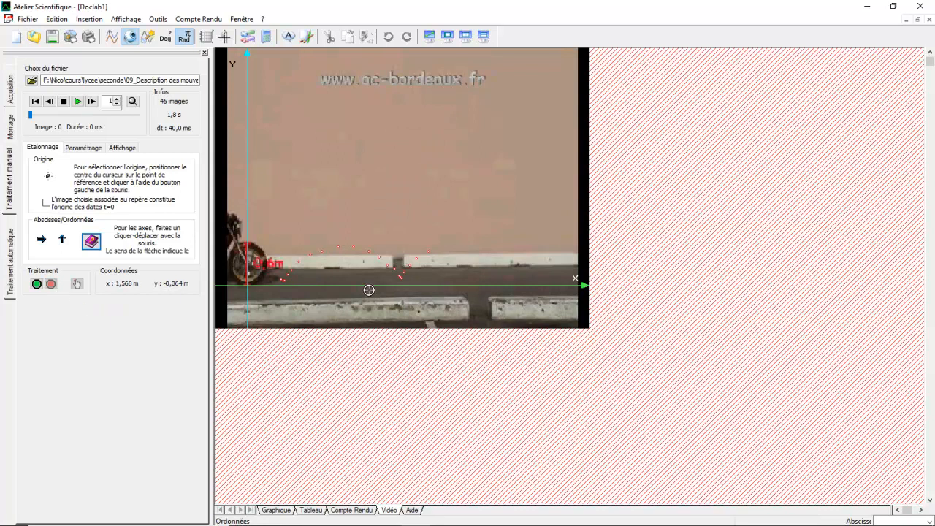
Step: Review the table of tracked coordinates, and plot Y on the graph with X as the abscissa
click(310, 510)
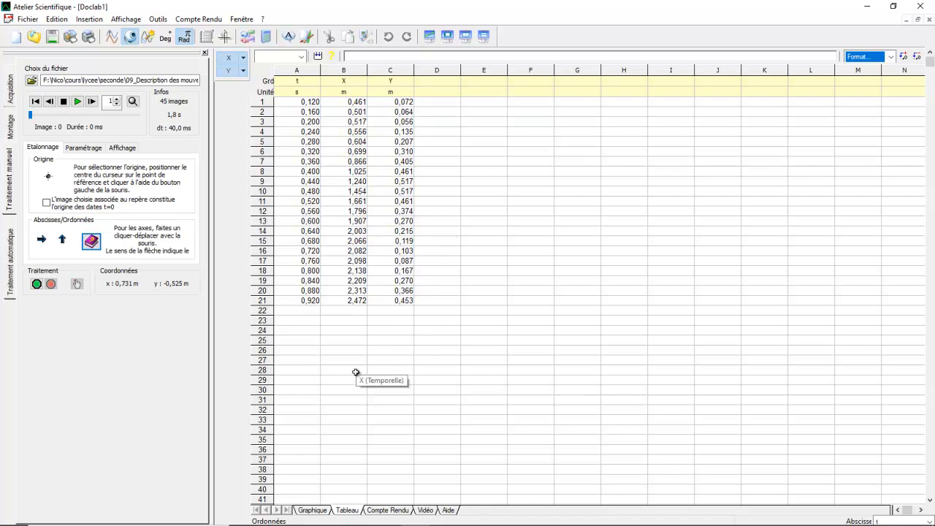
click(313, 511)
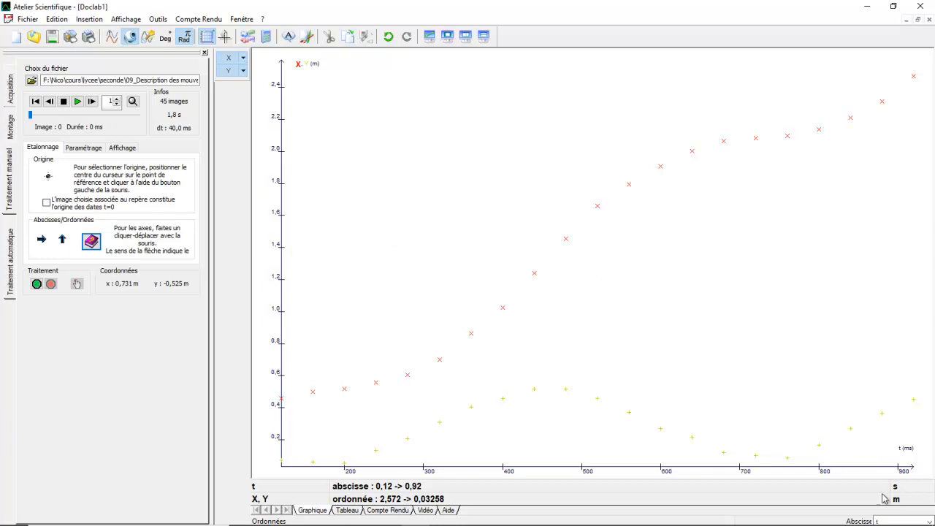
click(922, 520)
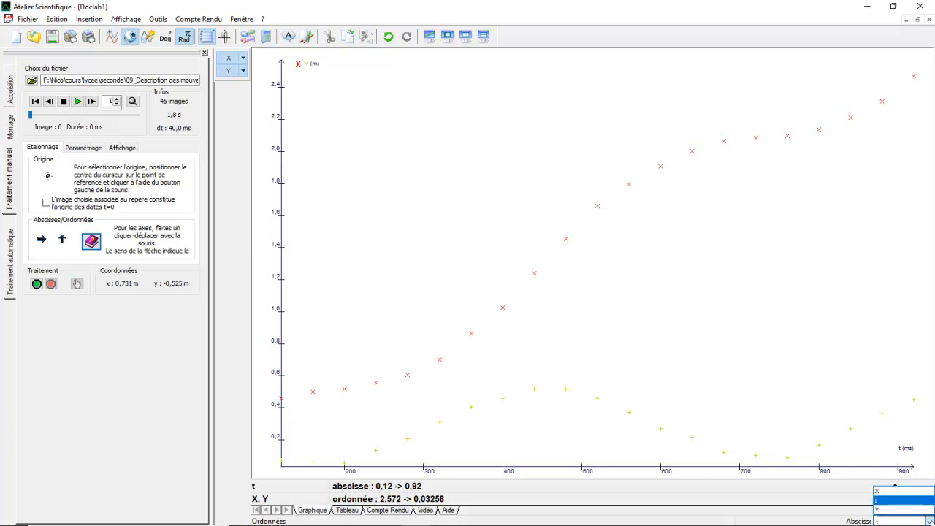
click(895, 491)
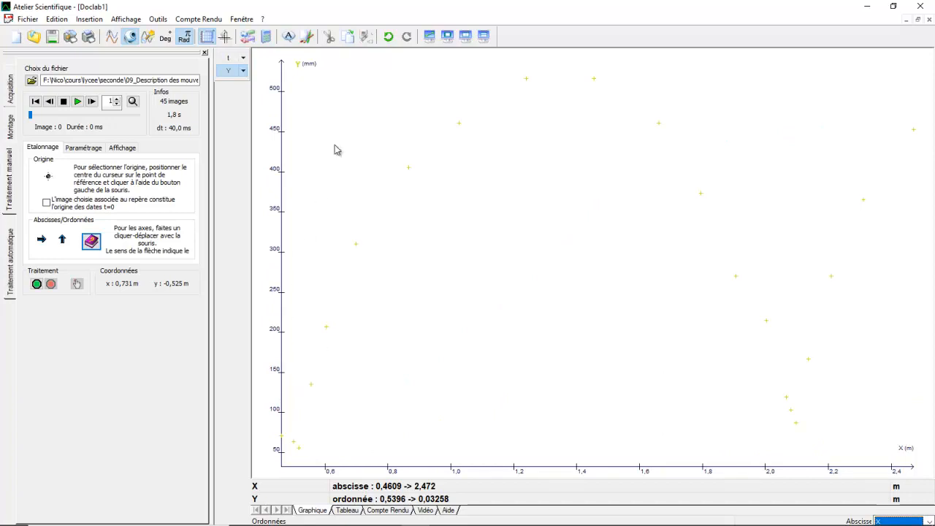
Step: Format the Y curve in dark blue (Bleu foncé) with its points linked (Relié)
click(242, 72)
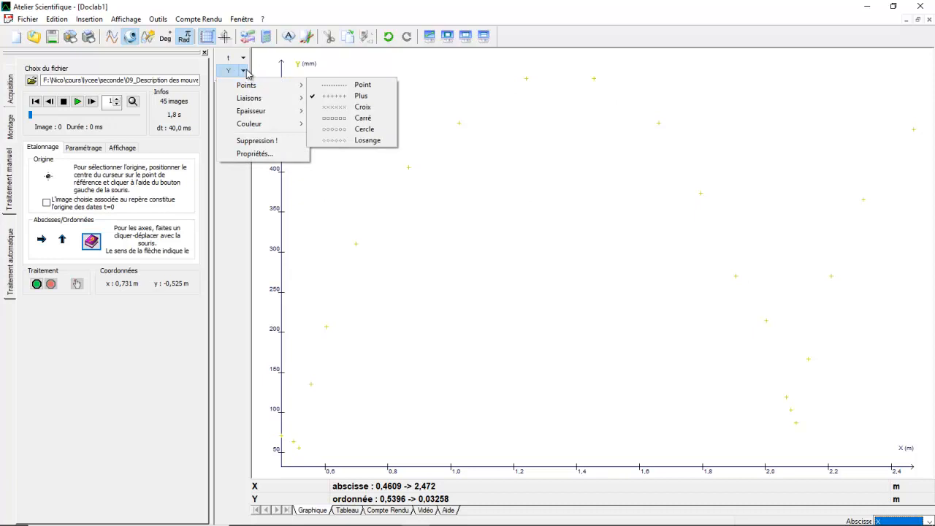
mouse_move(292, 124)
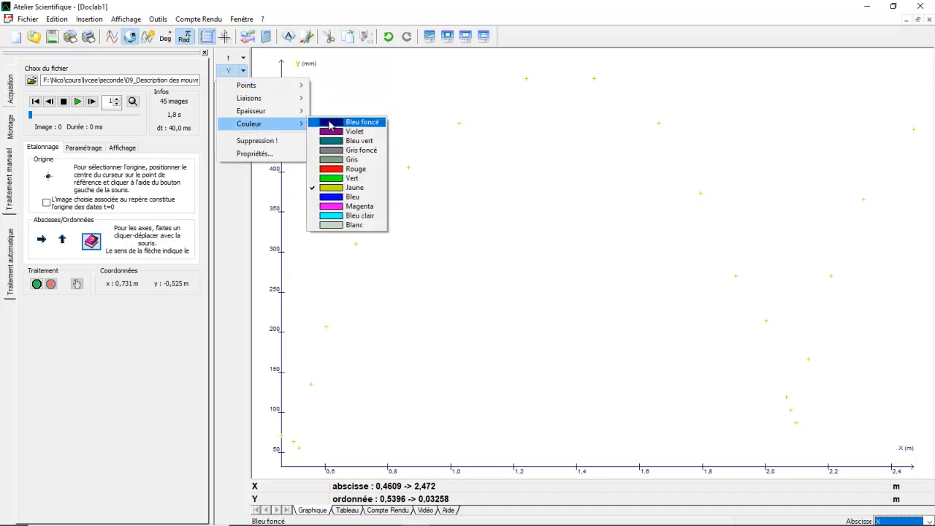
click(330, 123)
click(243, 72)
mouse_move(296, 98)
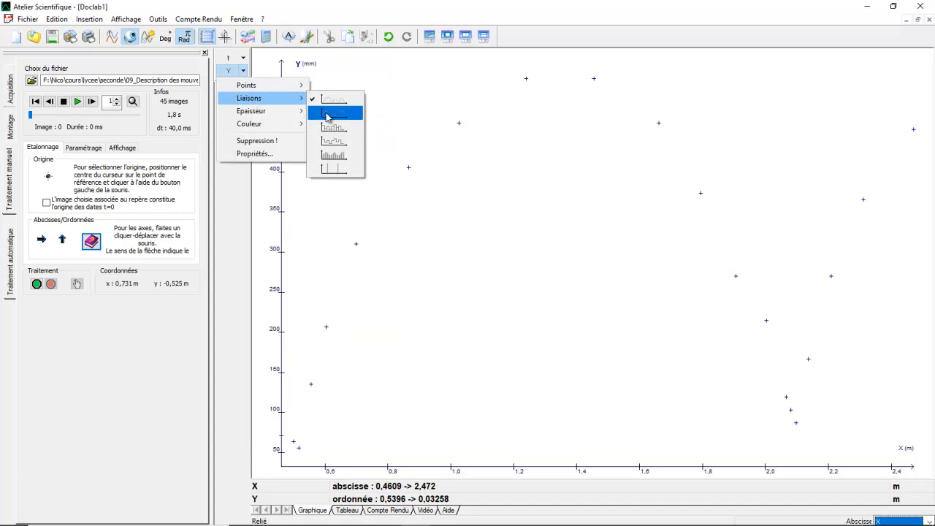
click(327, 113)
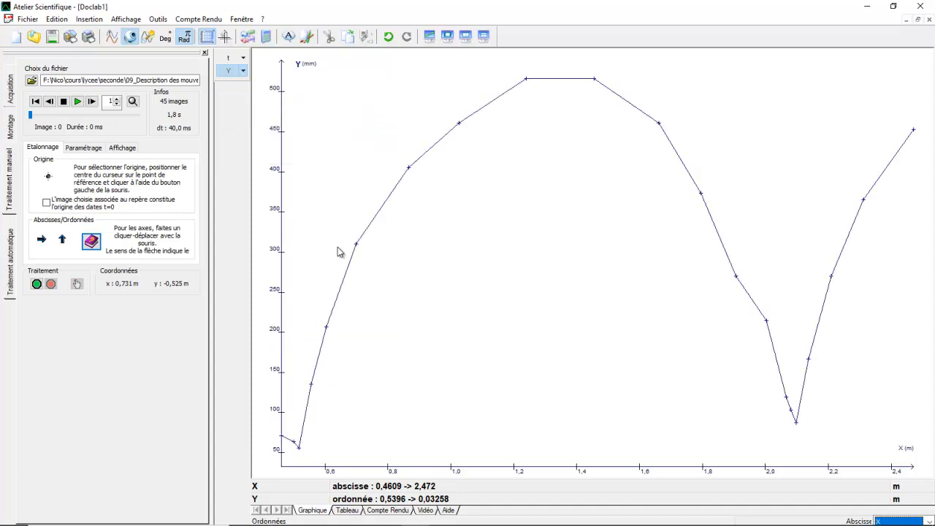